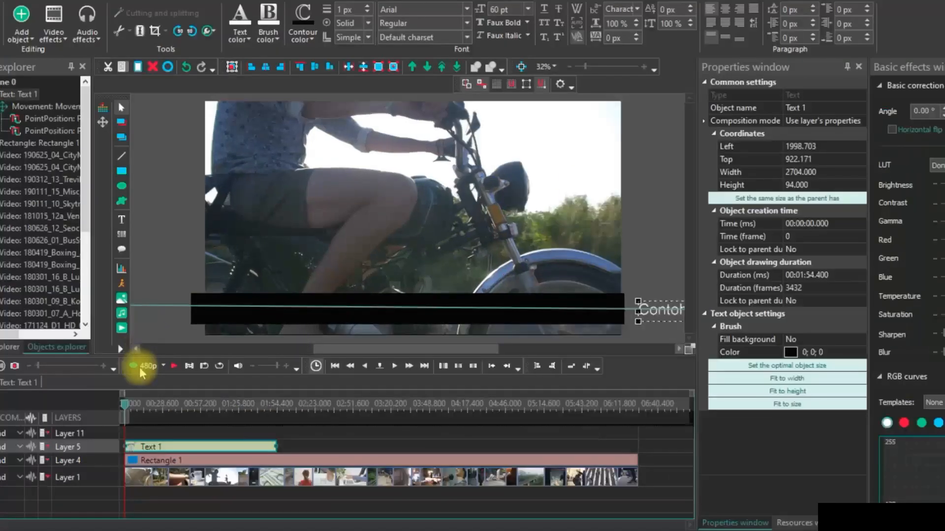
Preview the scene to check the running text, close the preview, and scrub through the timeline back to its start
left_click(135, 366)
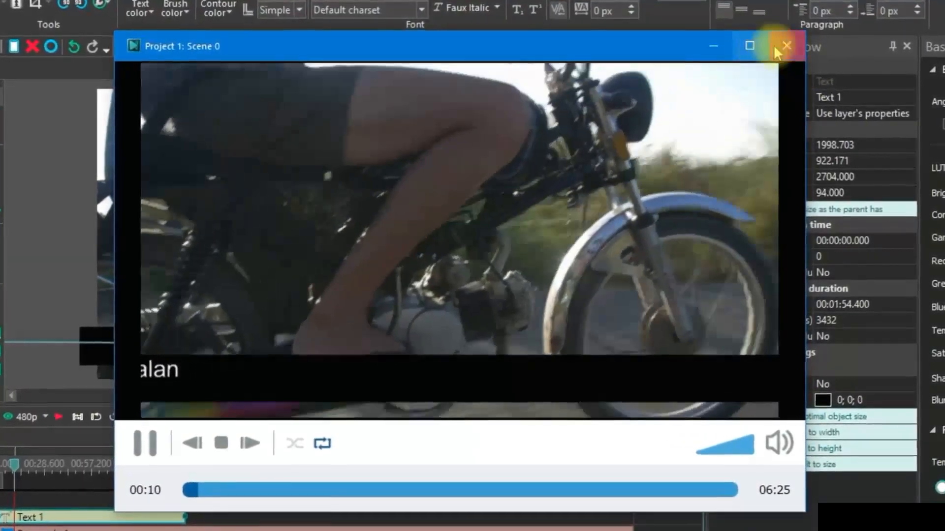
left_click(776, 45)
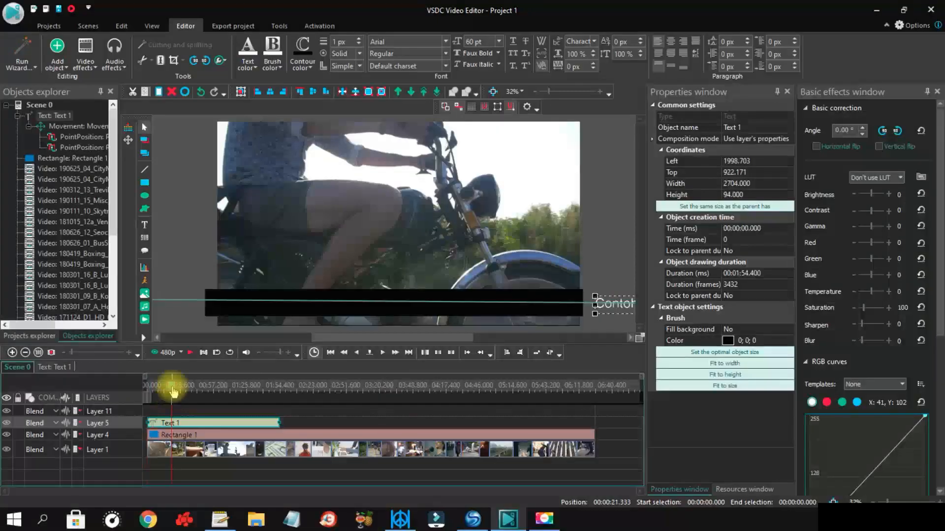
left_click_drag(173, 391, 326, 388)
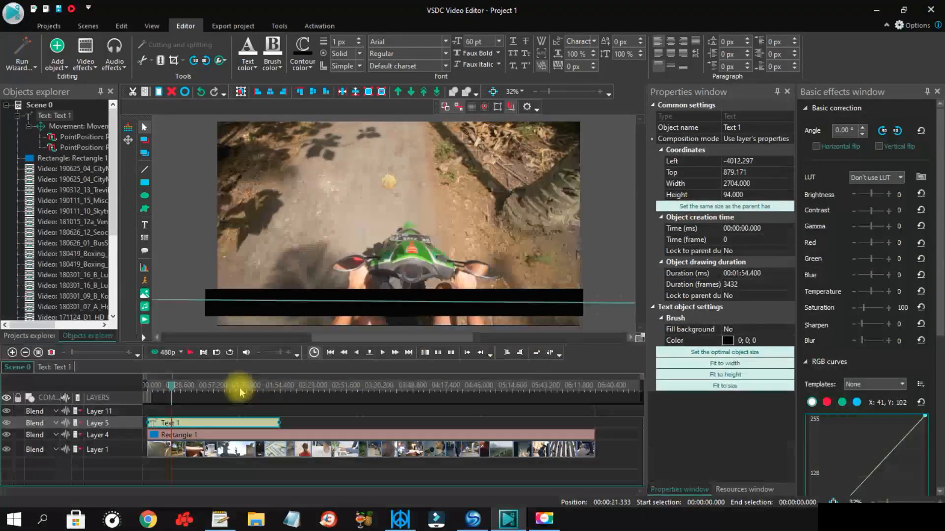
left_click_drag(240, 391, 143, 385)
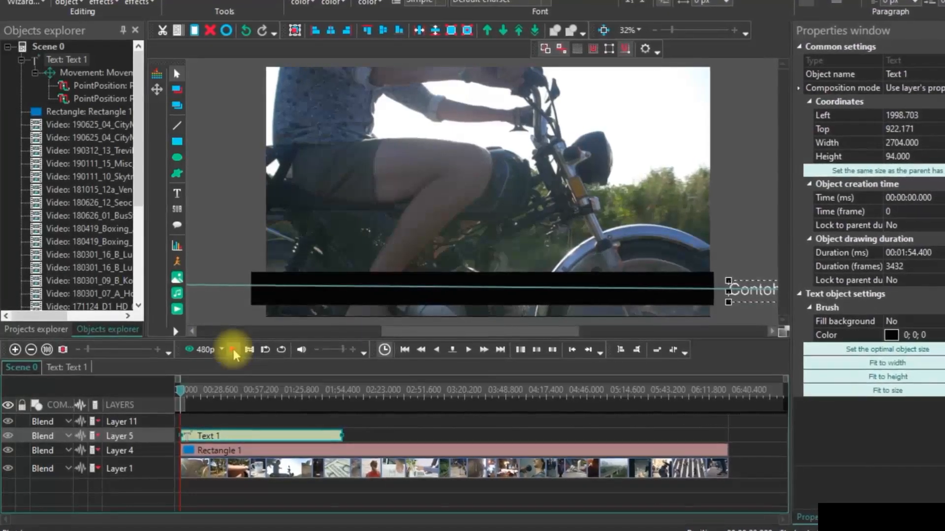
Play the scene in the editor and pause at 00:00:11.266, where the running text has left the black bar
left_click(233, 352)
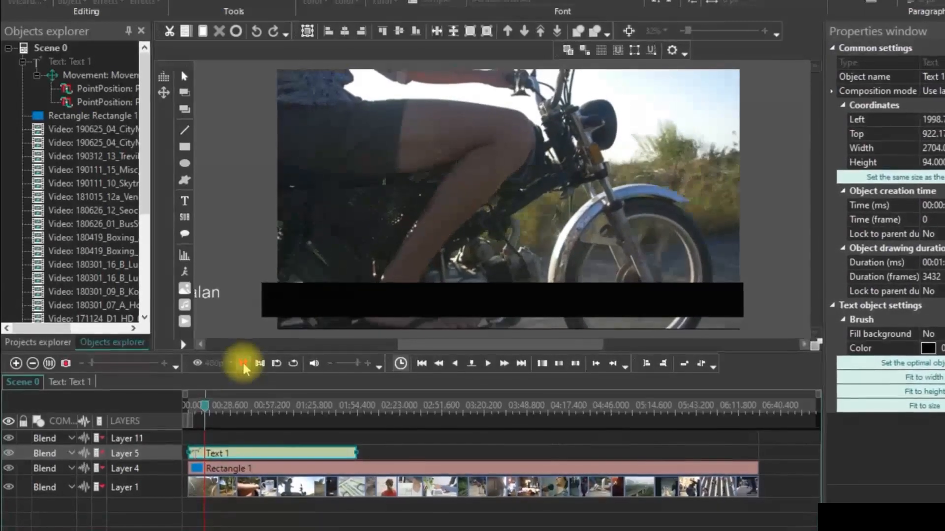
left_click(243, 364)
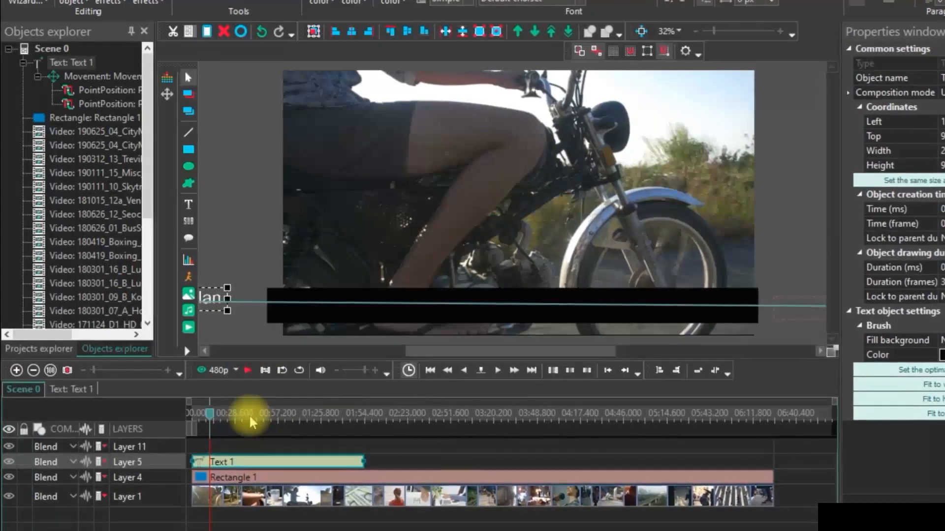
left_click_drag(213, 420, 208, 423)
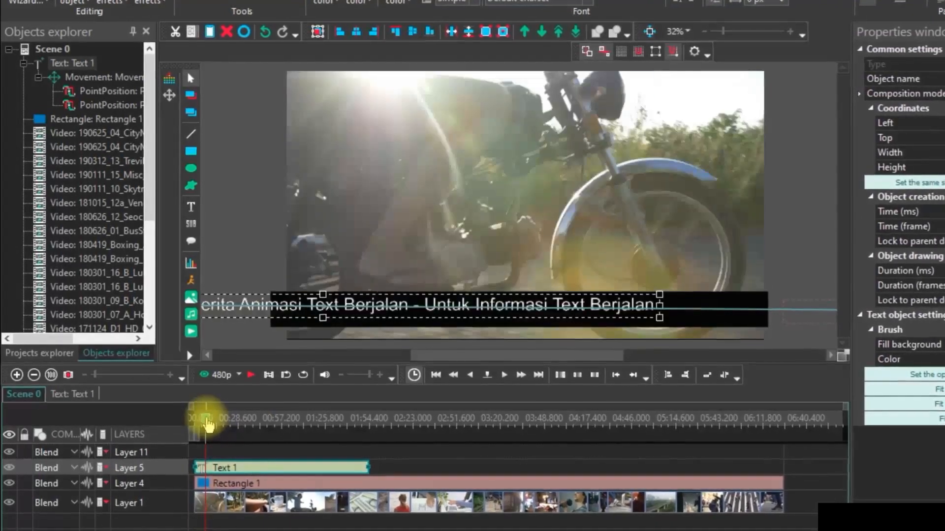
left_click(252, 378)
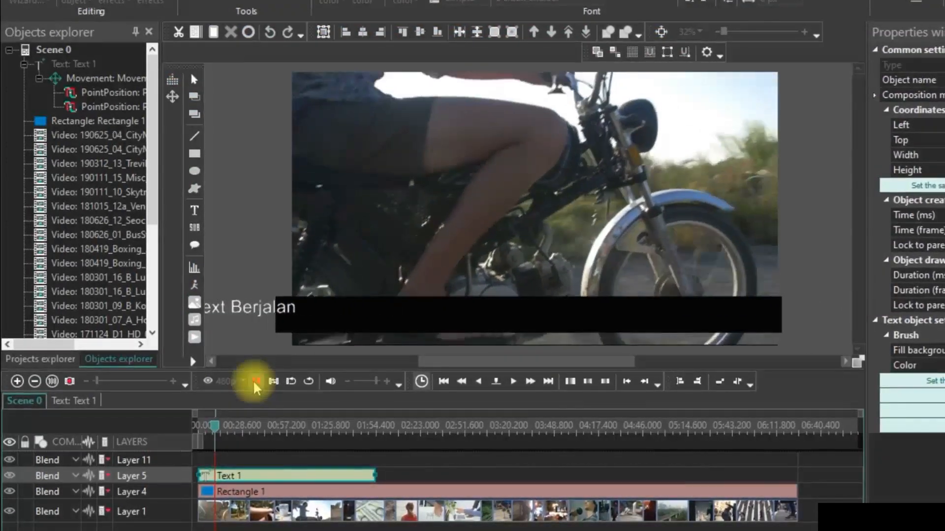
left_click(254, 381)
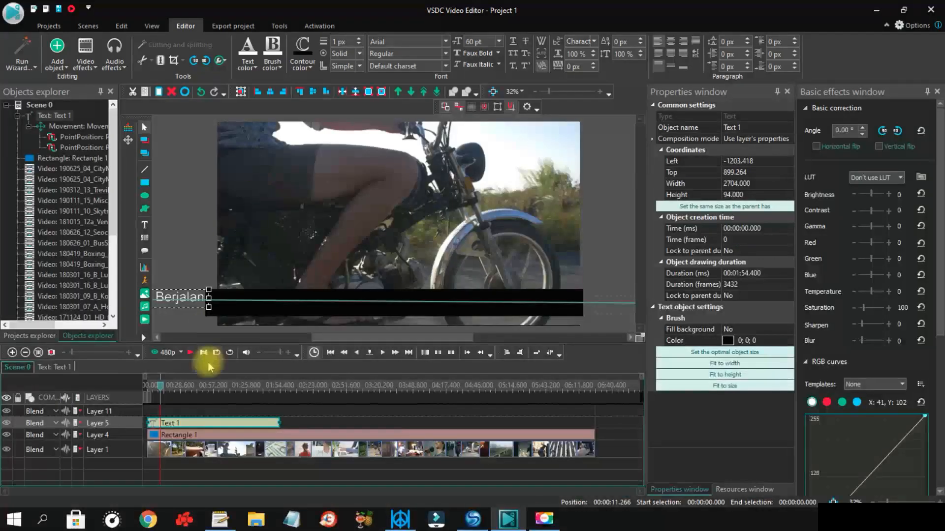
Copy Text 1 with its movement, add a new layer above Layer 11, and paste the copy into the scene
right_click(178, 426)
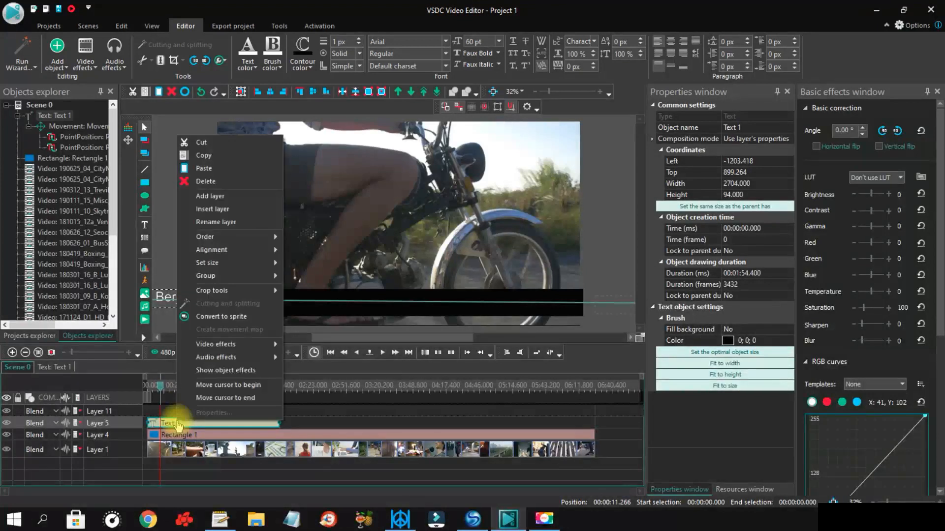
left_click(229, 155)
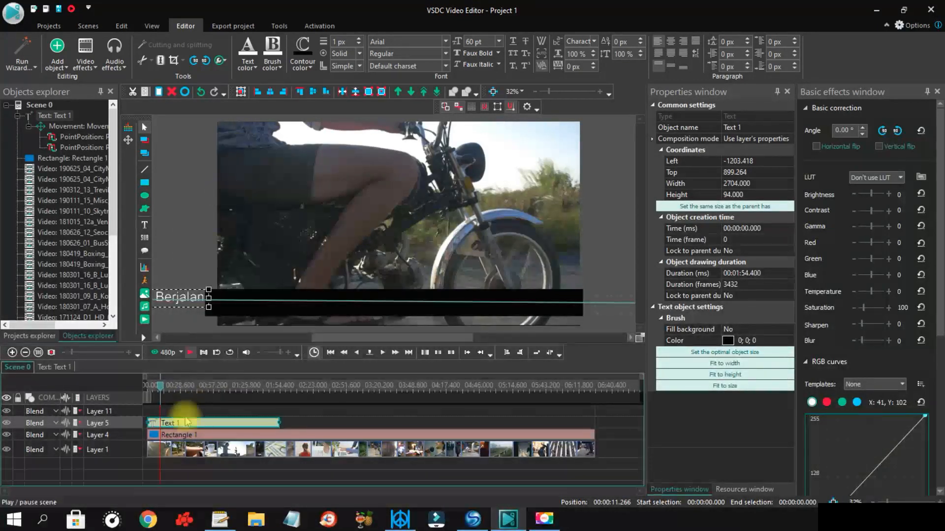
right_click(212, 410)
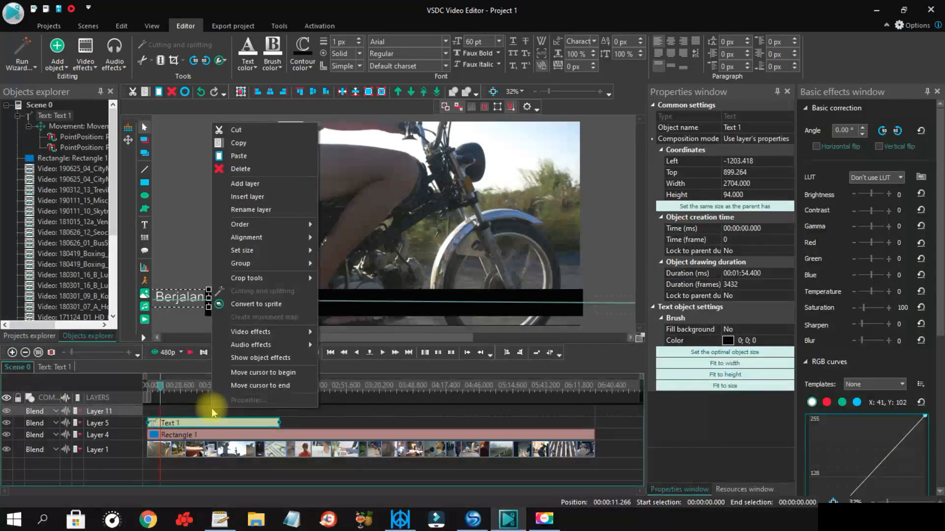
left_click(262, 185)
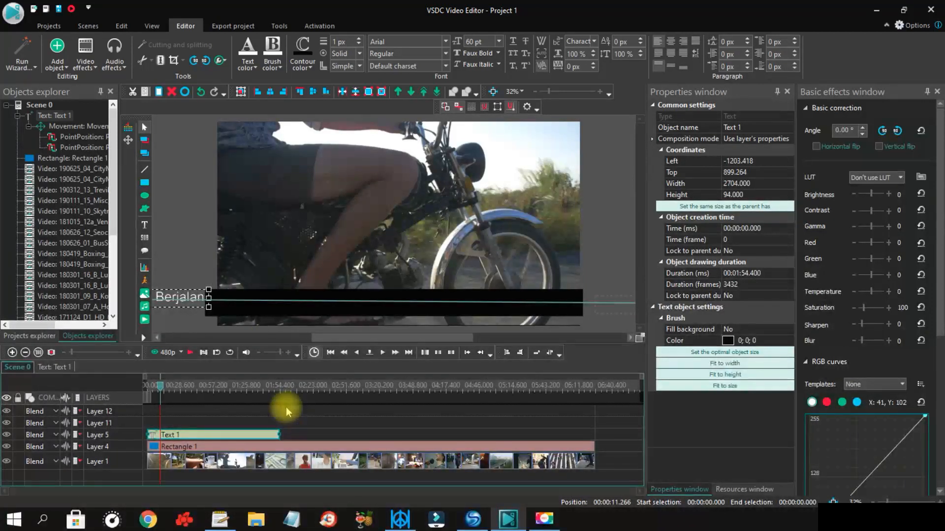
key("ctrl+v")
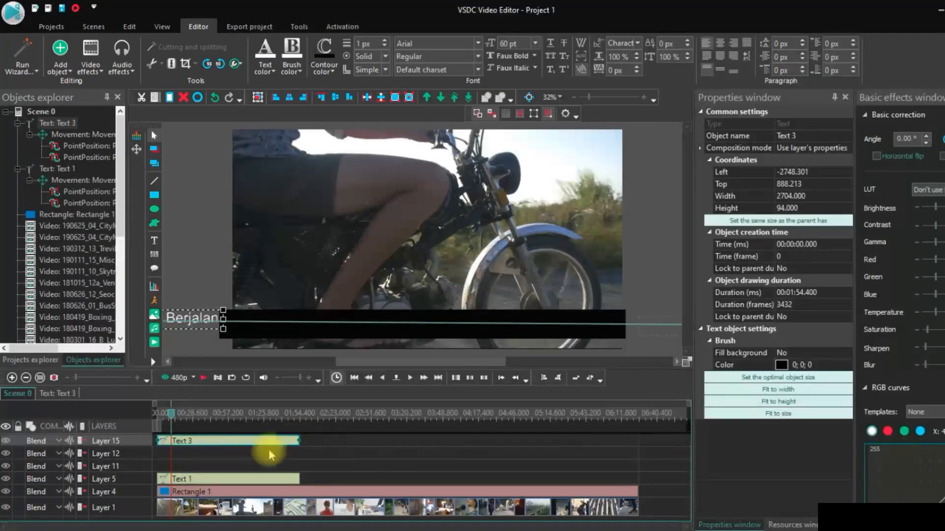
Move the pasted text to Layer 11 and align its start with the playhead at 00:00:11.266
left_click_drag(211, 441, 235, 469)
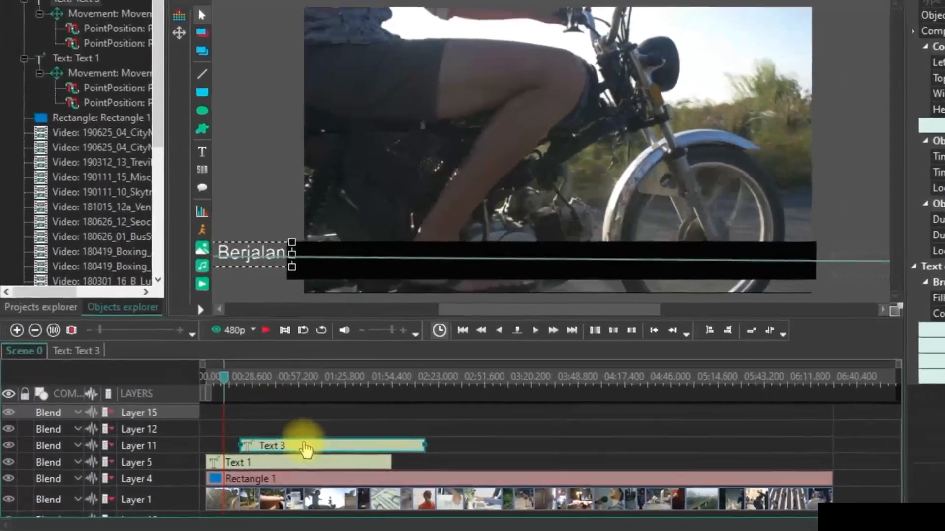
left_click_drag(305, 449, 289, 450)
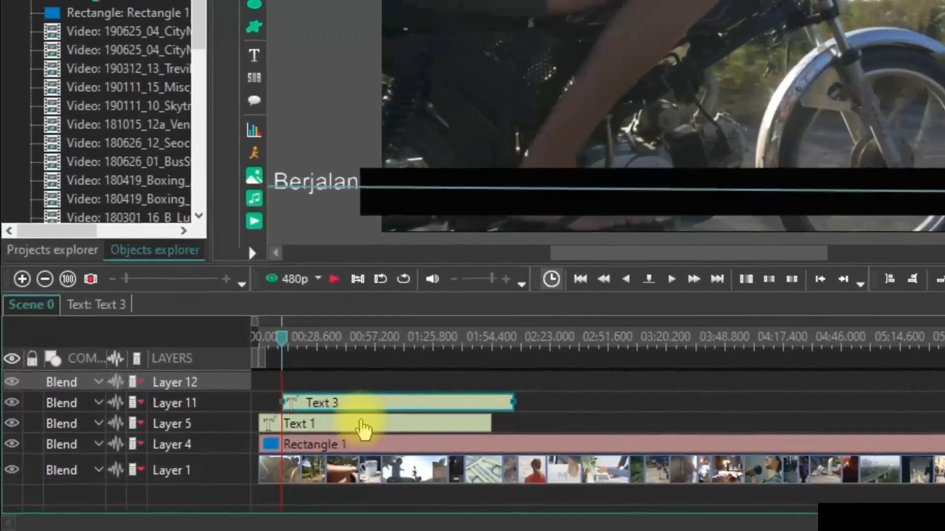
left_click(362, 430)
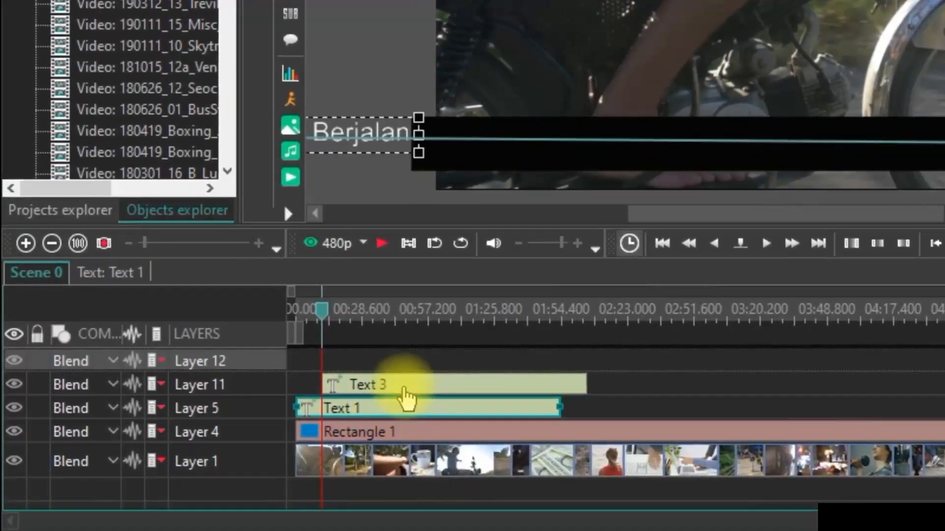
left_click(406, 391)
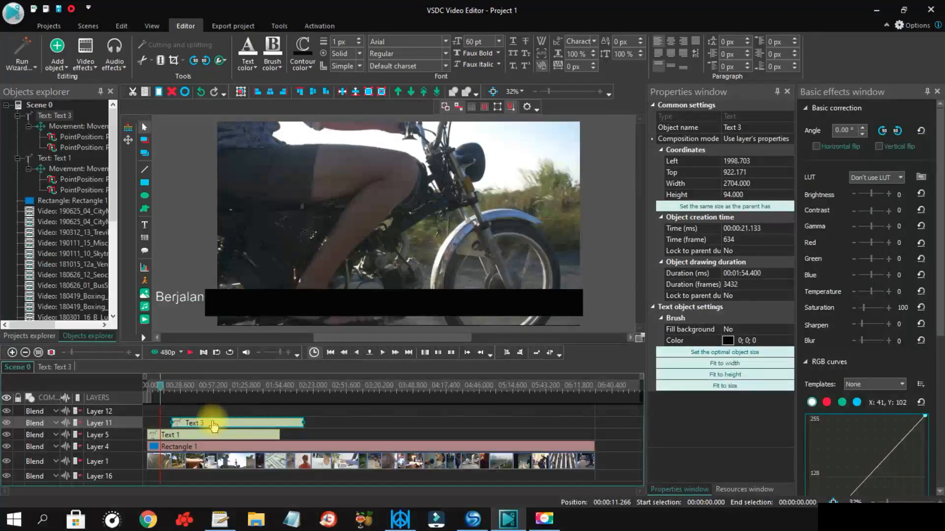
mouse_move(213, 426)
left_mouse_down()
mouse_move(189, 425)
mouse_move(209, 426)
left_mouse_up()
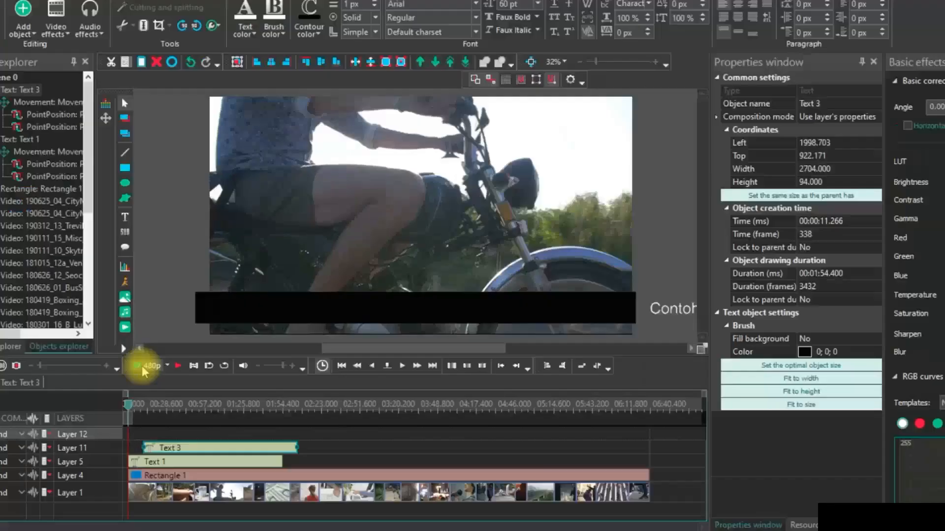
Preview the scene with both texts, and play the timeline up to 00:00:22.700, where the second text leaves the bar
left_click(155, 352)
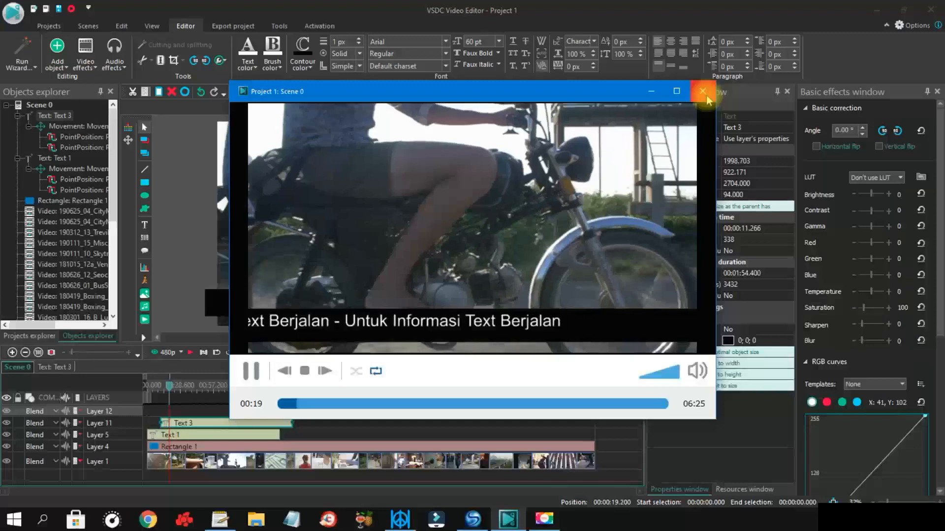
left_click(761, 38)
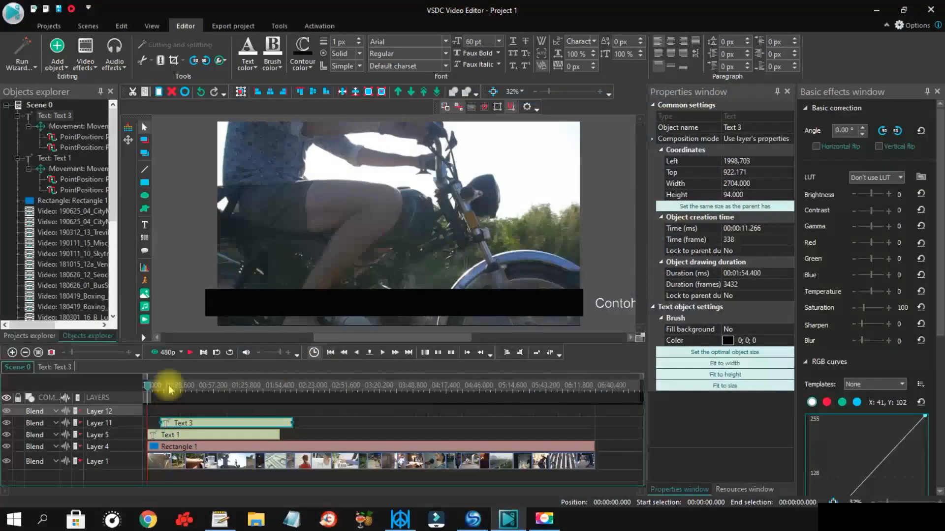
mouse_move(169, 391)
left_mouse_down()
mouse_move(191, 391)
mouse_move(167, 387)
left_mouse_up()
left_click(190, 353)
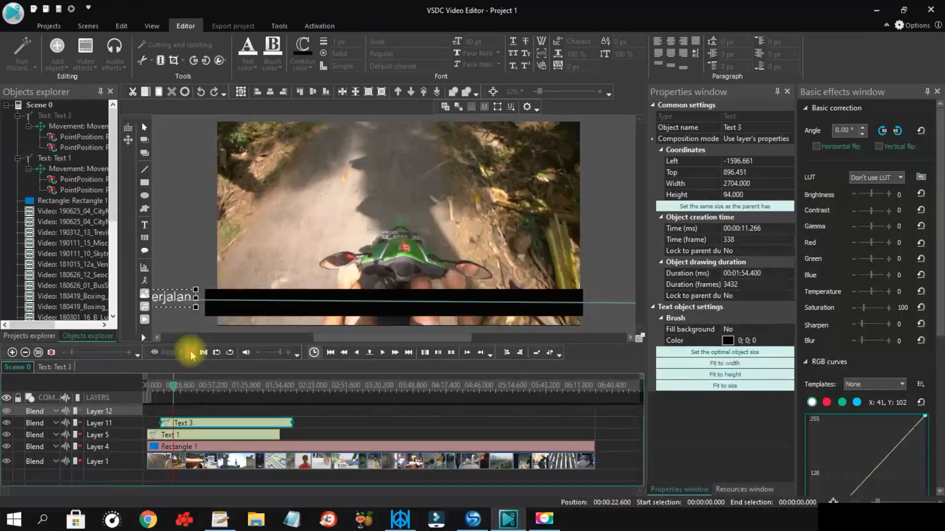
left_click(190, 353)
Duplicate Text 3 and align the start of the copy with the playhead at 00:00:22.700
right_click(211, 421)
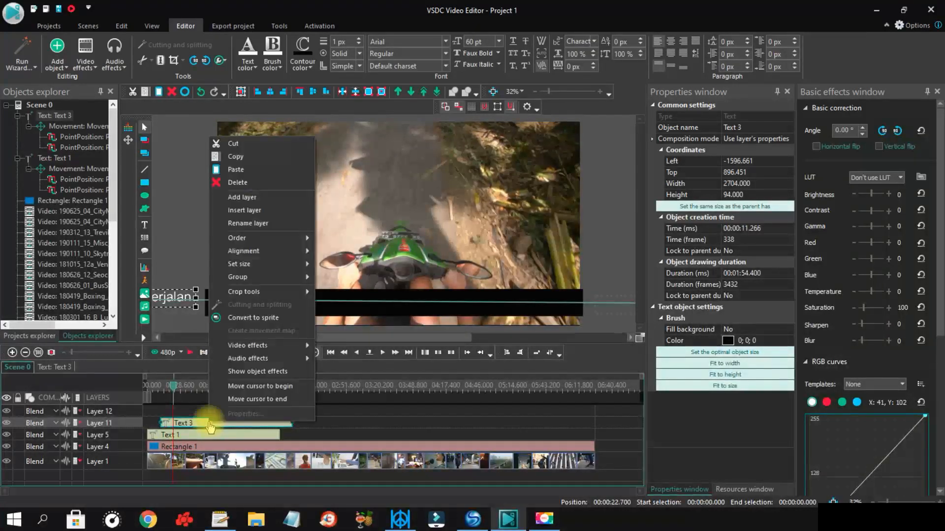
left_click(235, 157)
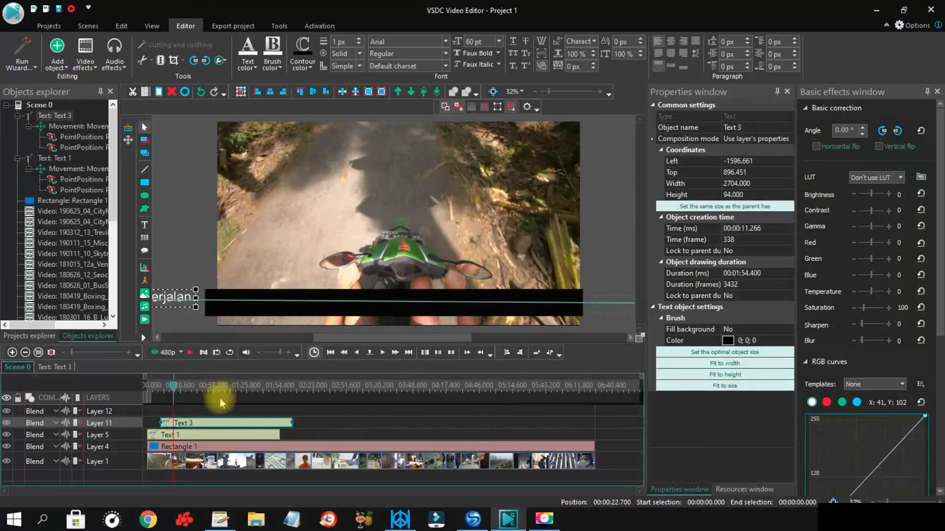
key("ctrl+v")
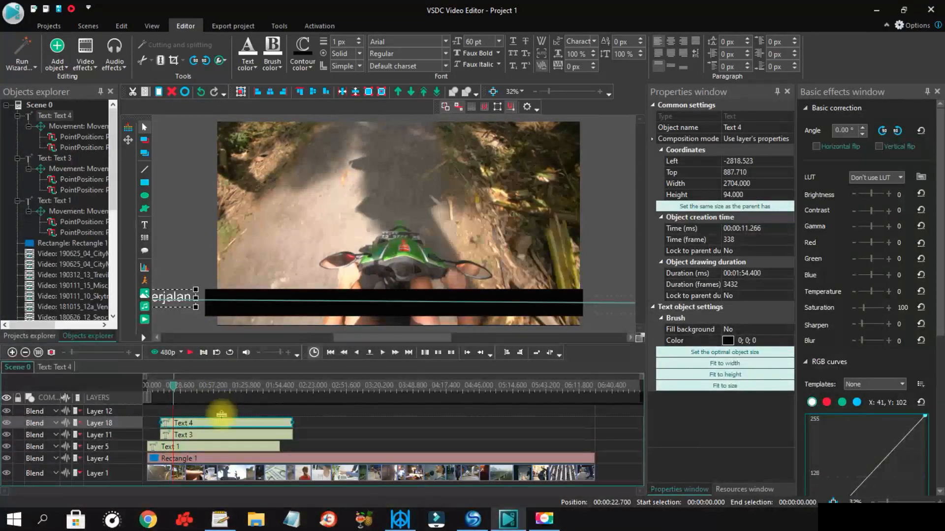
mouse_move(216, 424)
left_mouse_down()
mouse_move(241, 424)
mouse_move(229, 423)
left_mouse_up()
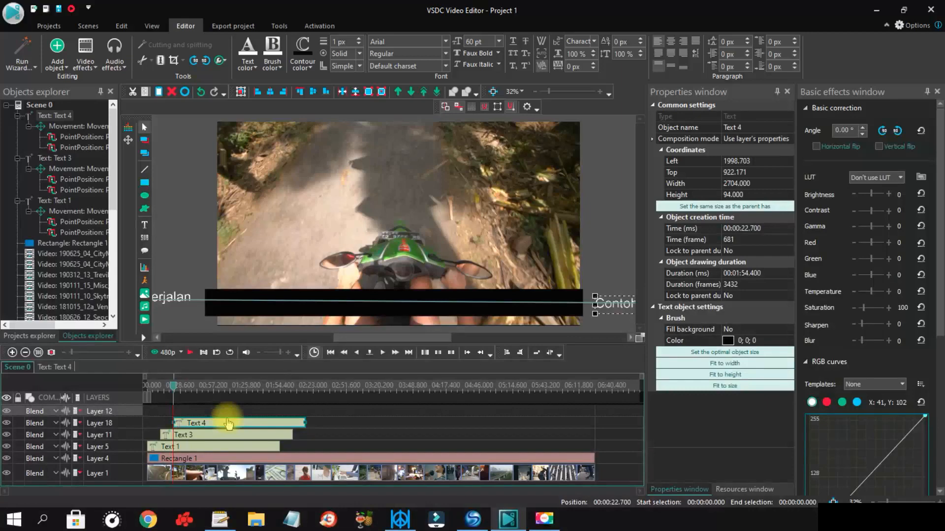
Play the timeline up to 00:00:34.300 and paste another copy of the text on Layer 12, starting at the playhead
left_click(188, 353)
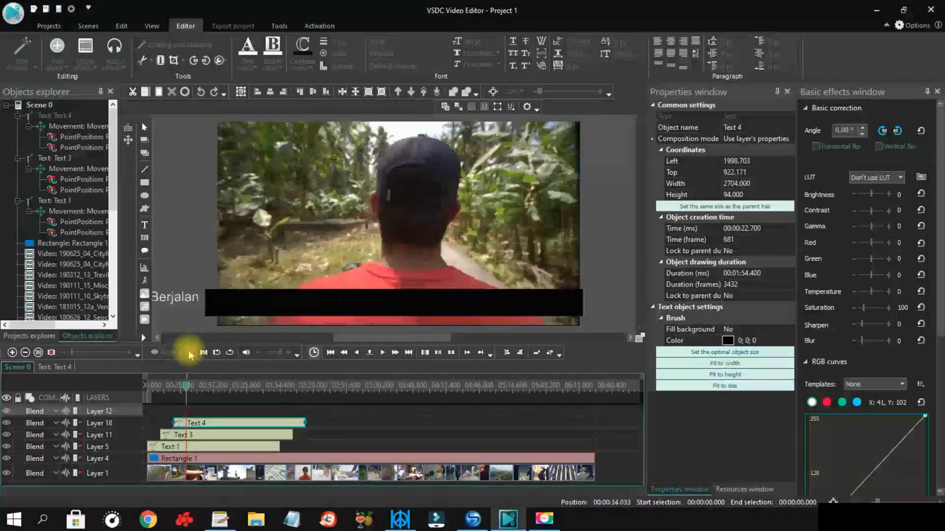
left_click(189, 353)
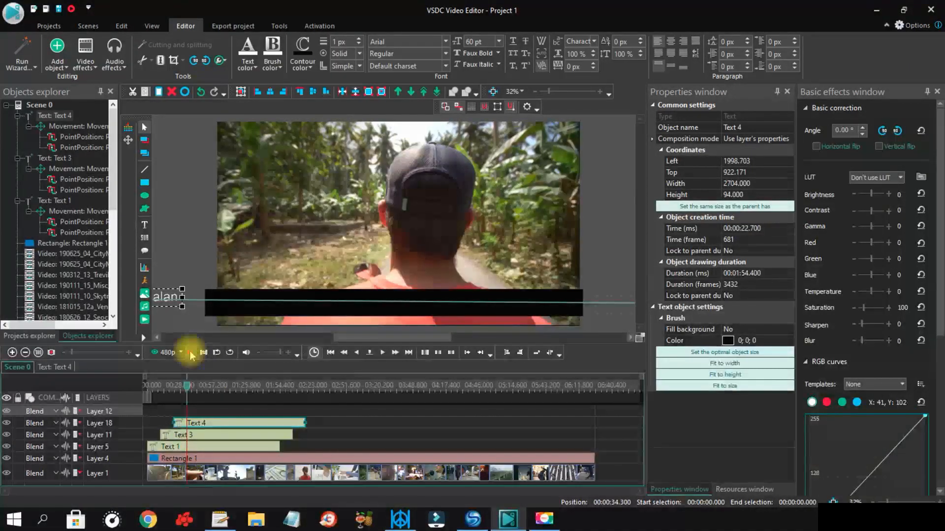
key("ctrl+v")
left_click_drag(231, 422, 236, 428)
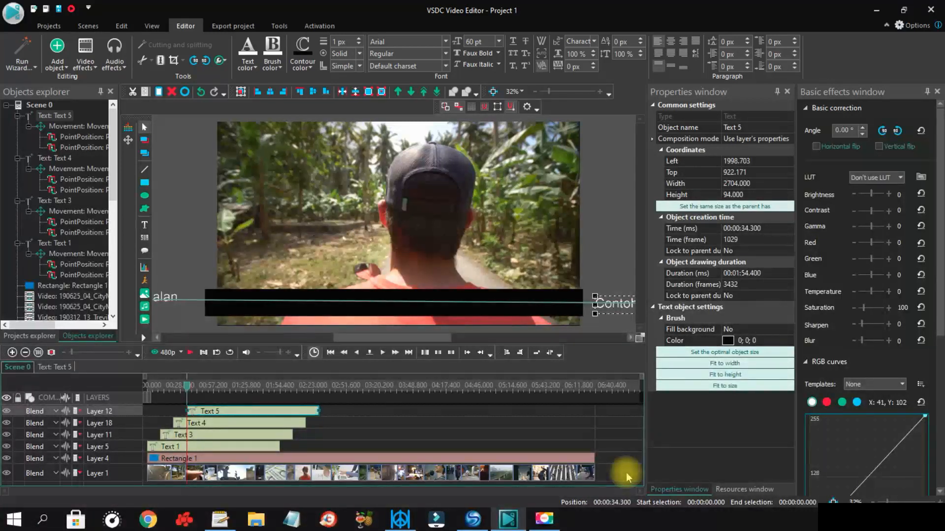
Inspect the Text 3, Text 4 and Text 5 copies, including Text 3's movement timeline and the off-canvas text
left_click(213, 438)
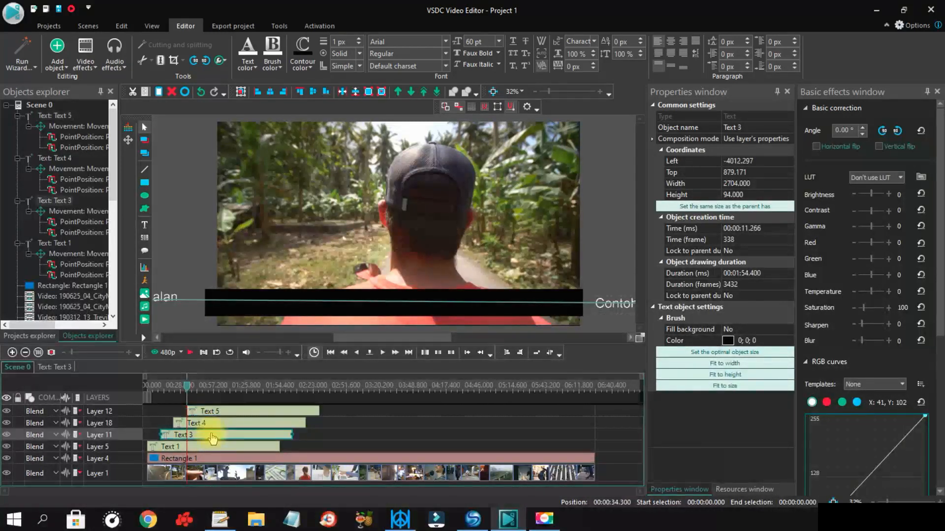
double_click(238, 439)
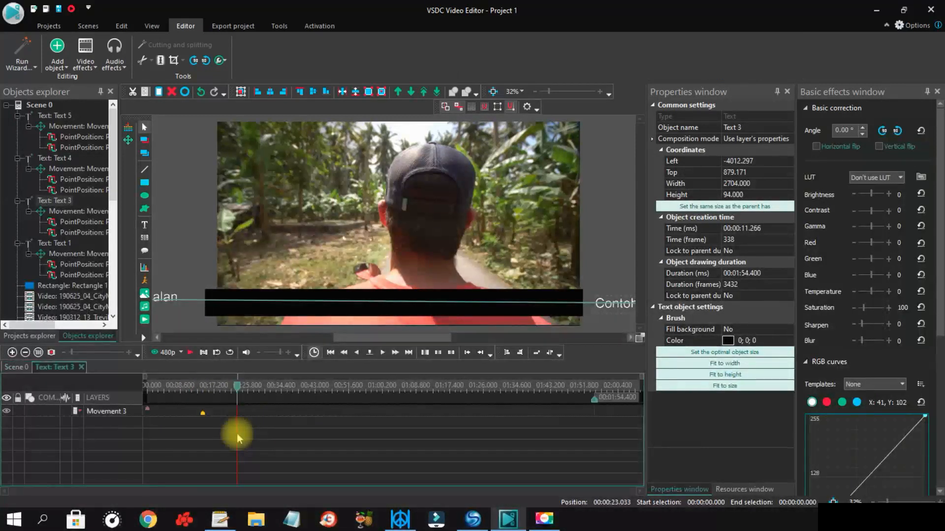
left_click(18, 368)
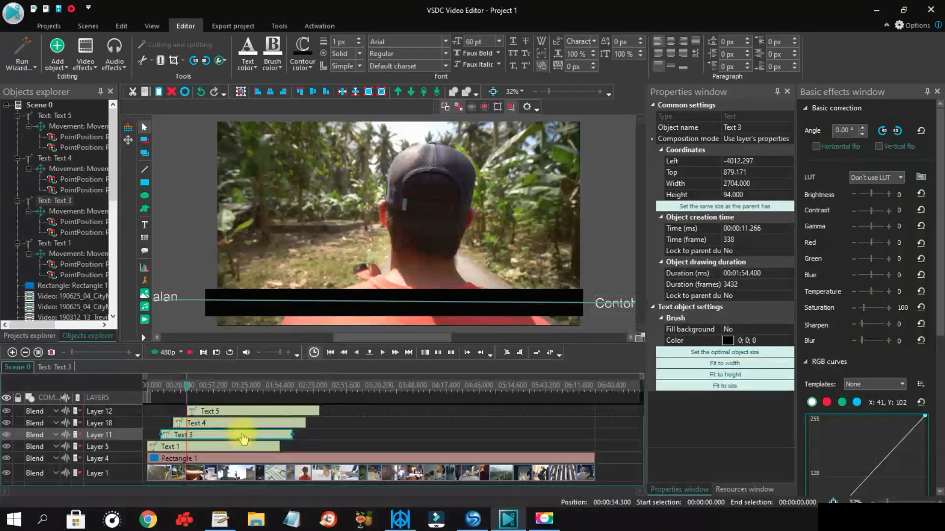
left_click_drag(413, 342, 467, 338)
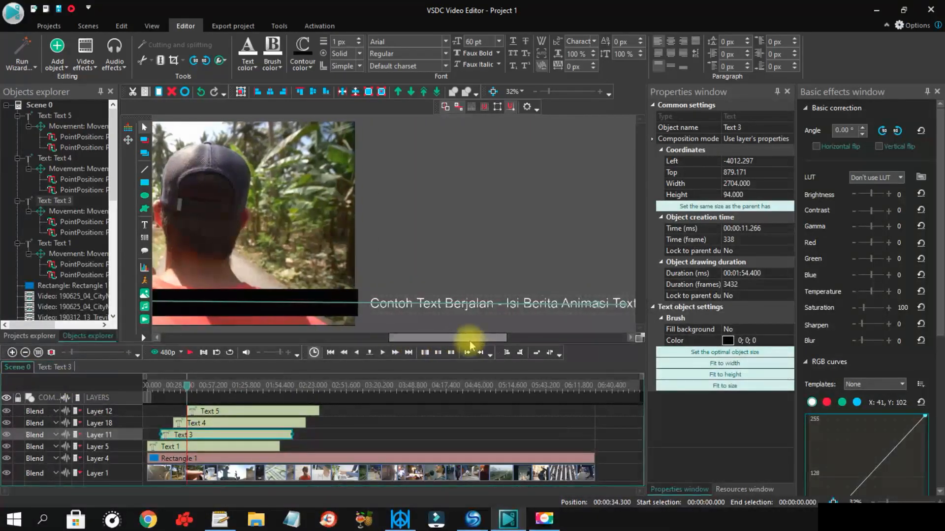
left_click(481, 303)
left_click(258, 424)
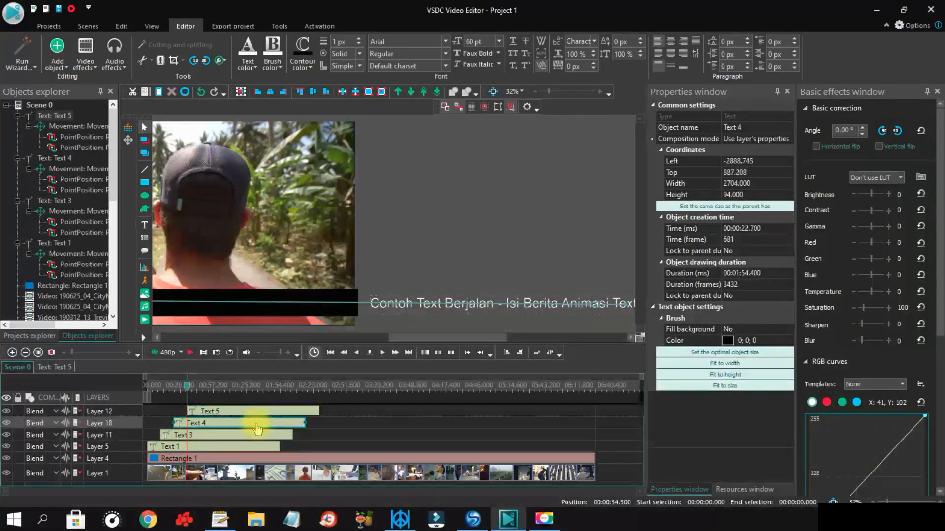
left_click(265, 413)
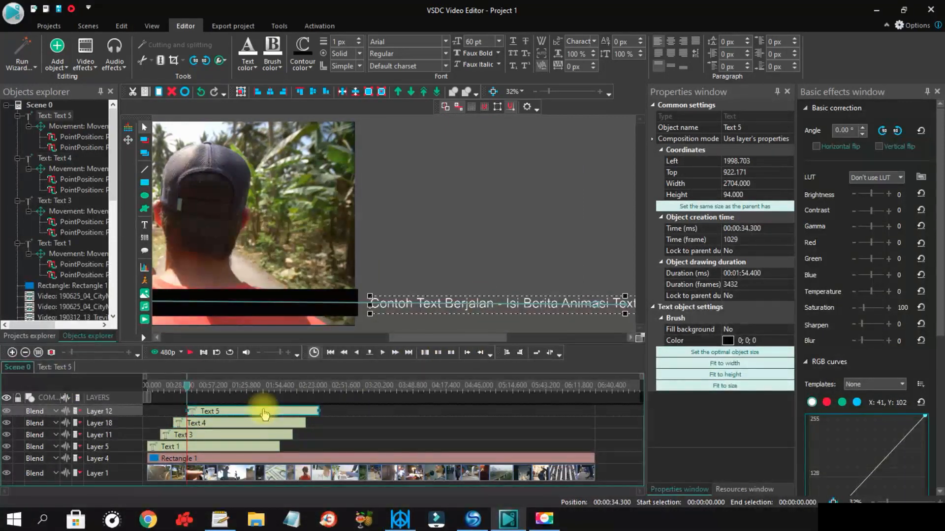
Preview the scene from the beginning, and preview it again with the playhead at 00:02:04.000
left_click_drag(452, 341, 273, 340)
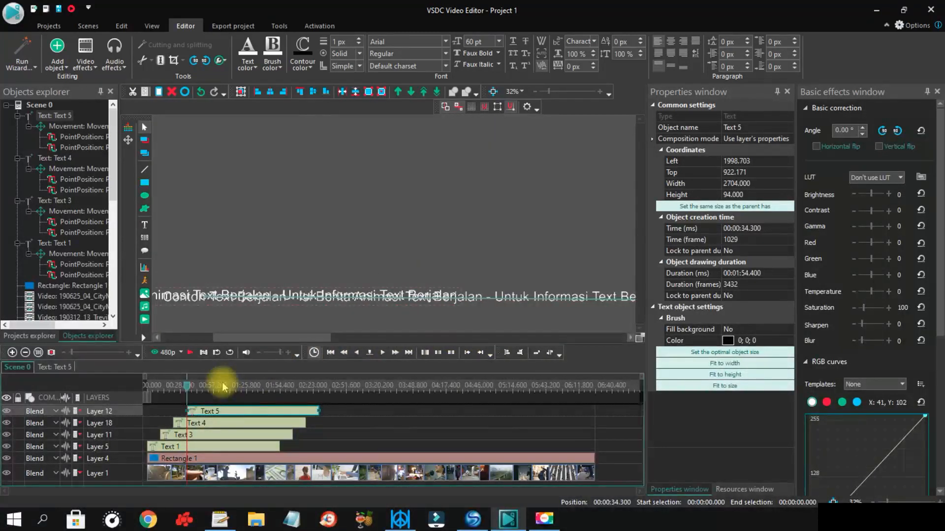
left_click_drag(190, 392, 145, 384)
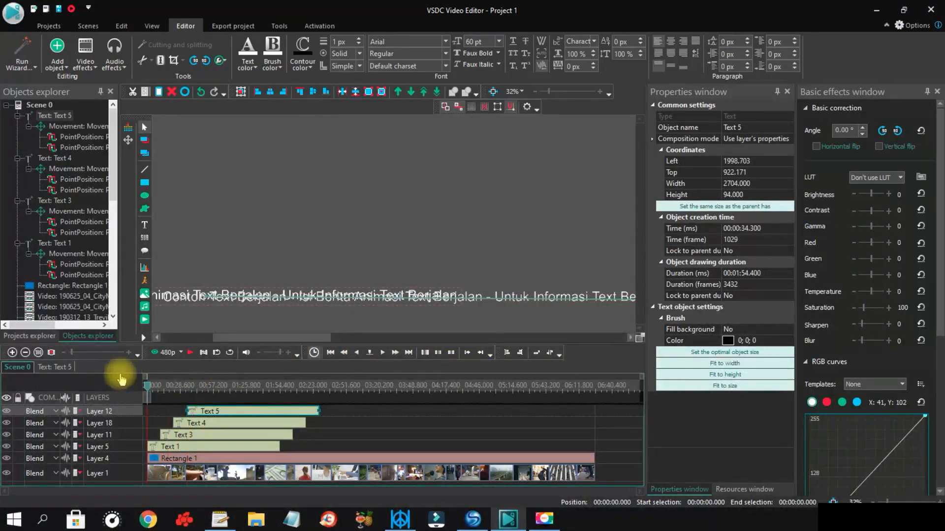
left_click(160, 354)
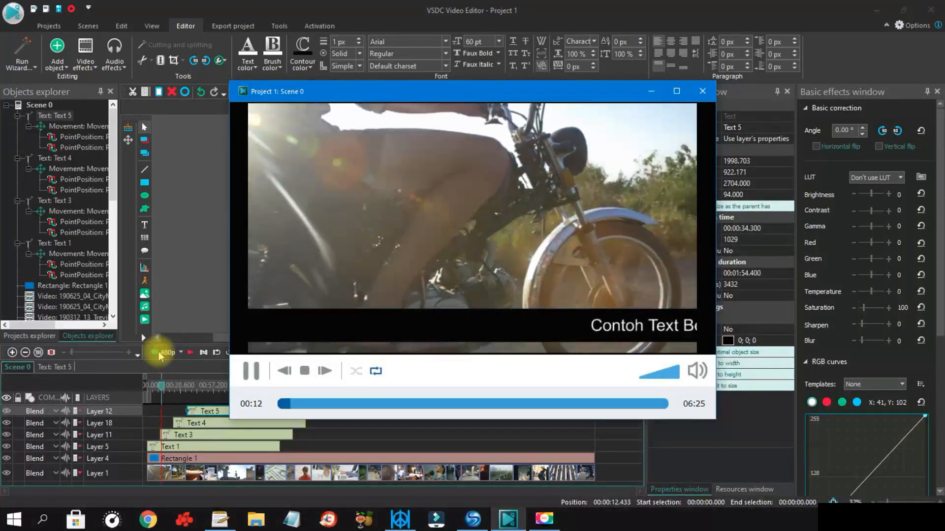
left_click(702, 91)
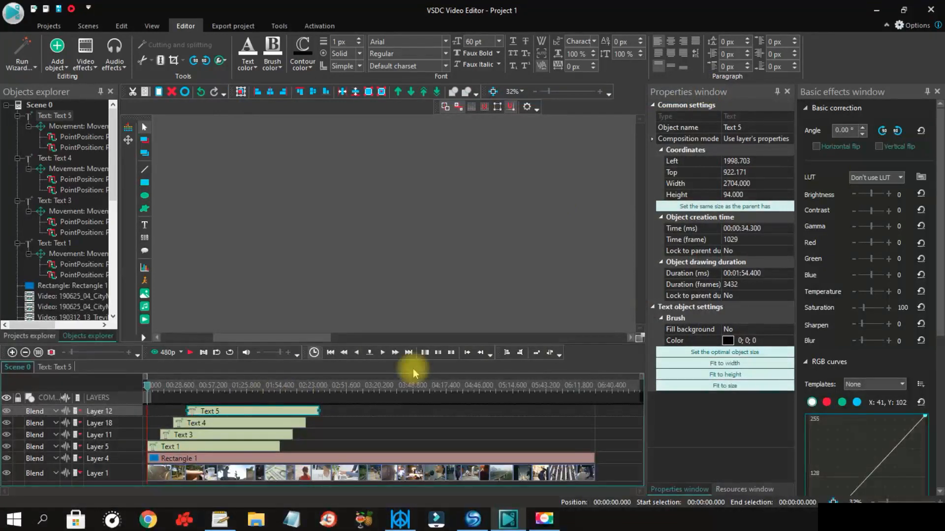
left_click(291, 385)
left_click(156, 352)
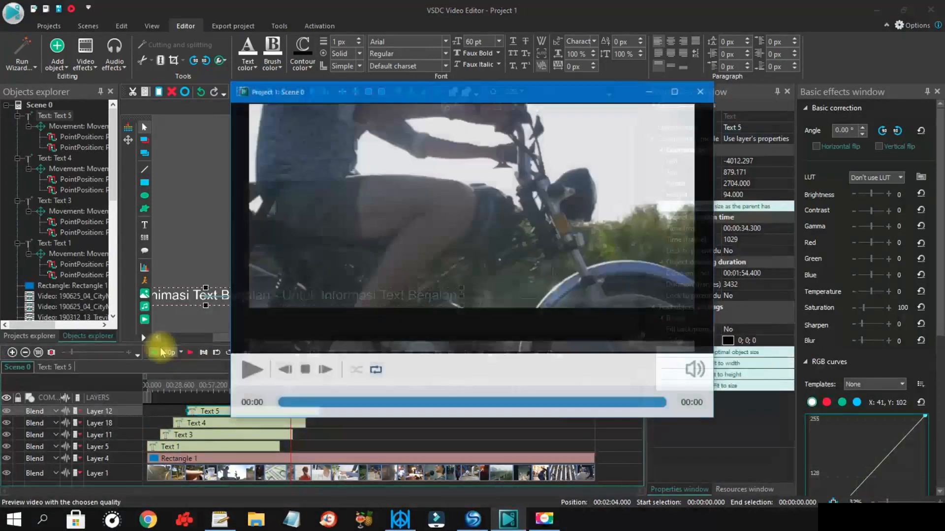
left_click(708, 91)
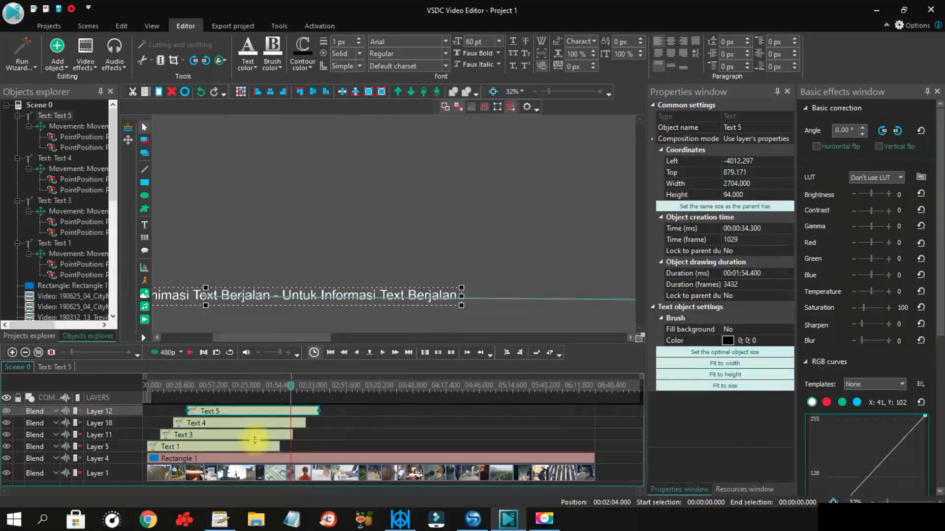
Move Text 5's end movement point to 00:01:15.566, shorten the text's duration to 00:01:25.233, and return to Scene 0
double_click(284, 412)
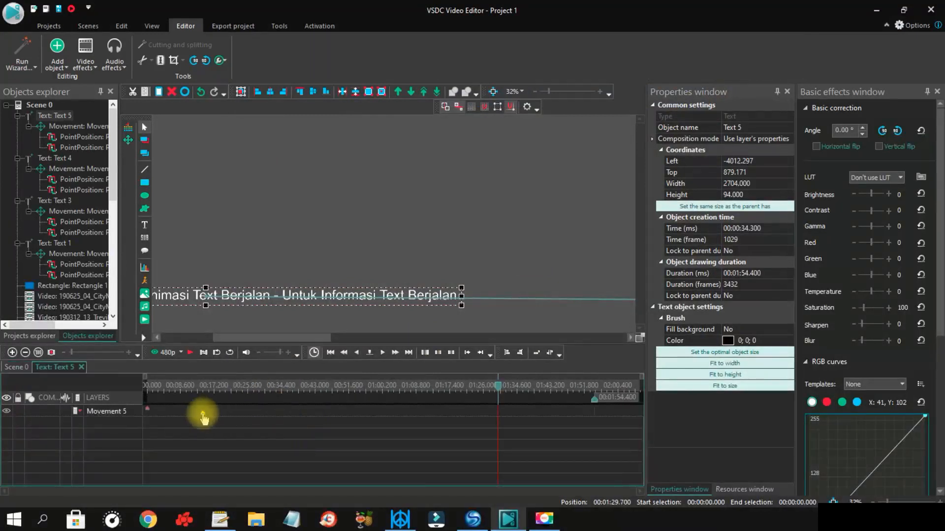
left_click_drag(203, 418, 354, 434)
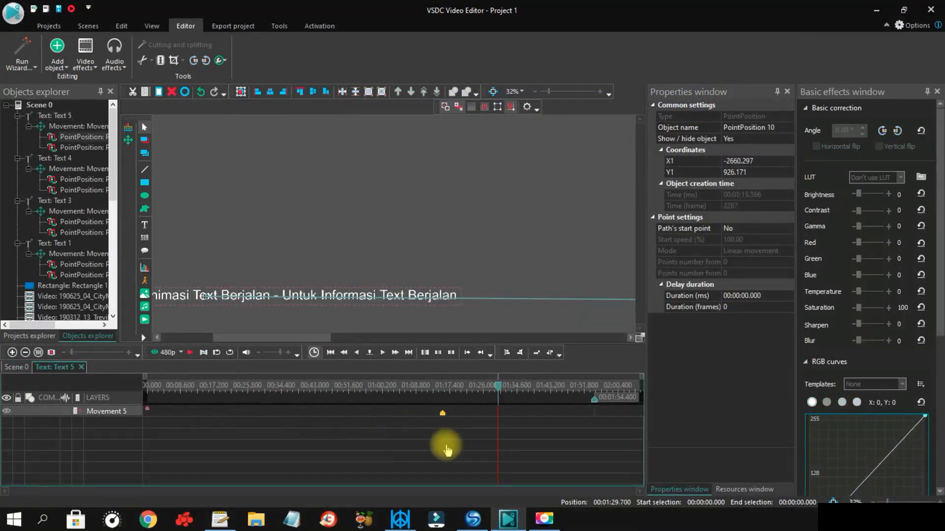
left_click_drag(597, 405, 444, 389)
left_click(3, 367)
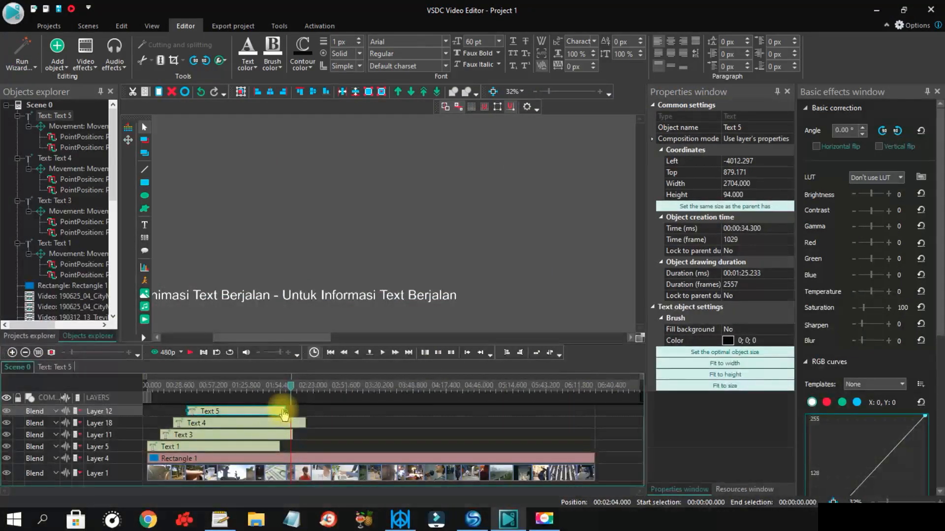
Reopen Text 5's own timeline, shorten its duration to roughly half its length, and return to the scene
double_click(260, 412)
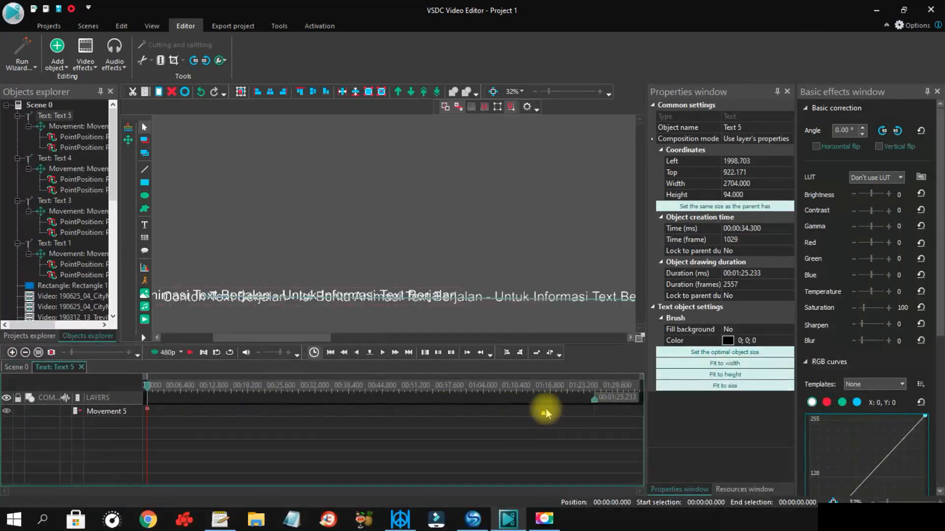
left_click_drag(594, 407, 376, 396)
left_click(16, 368)
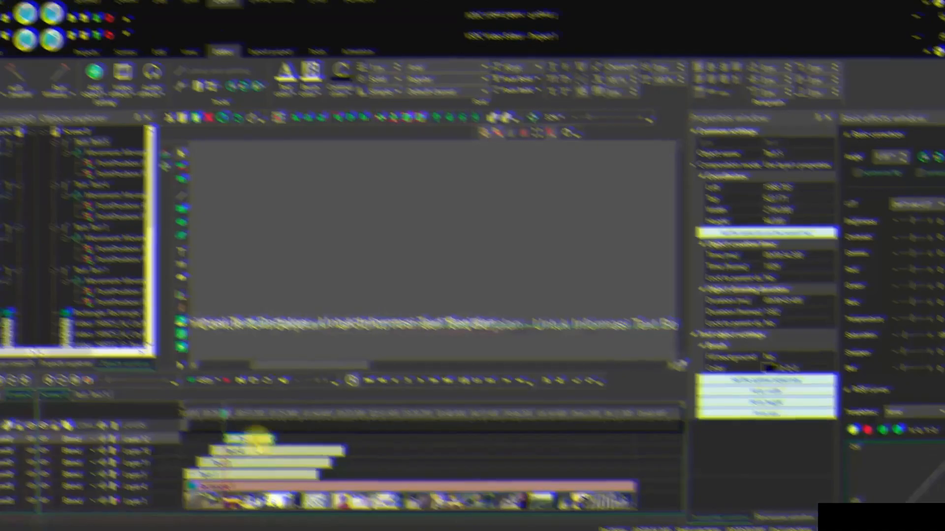